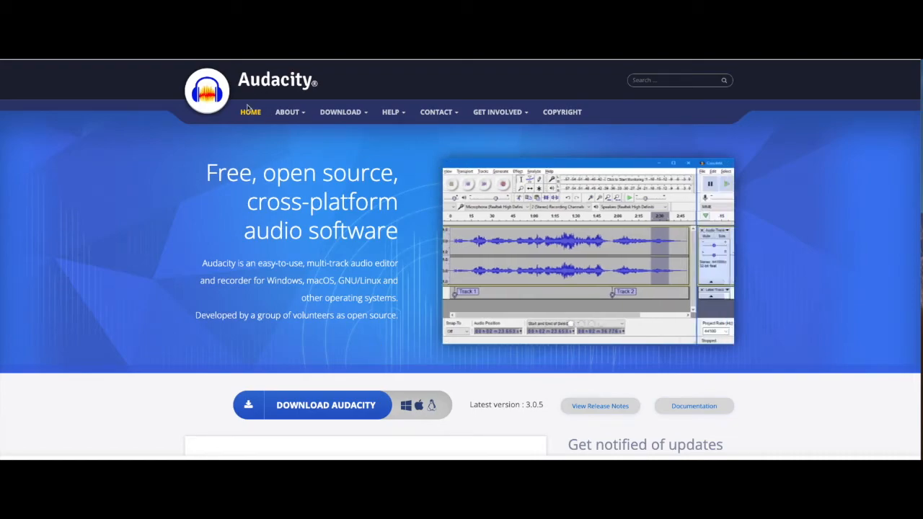
# Download Audacity 3.0.5 for Mac and look over the installation instructions on the download page
pyautogui.click(304, 408)
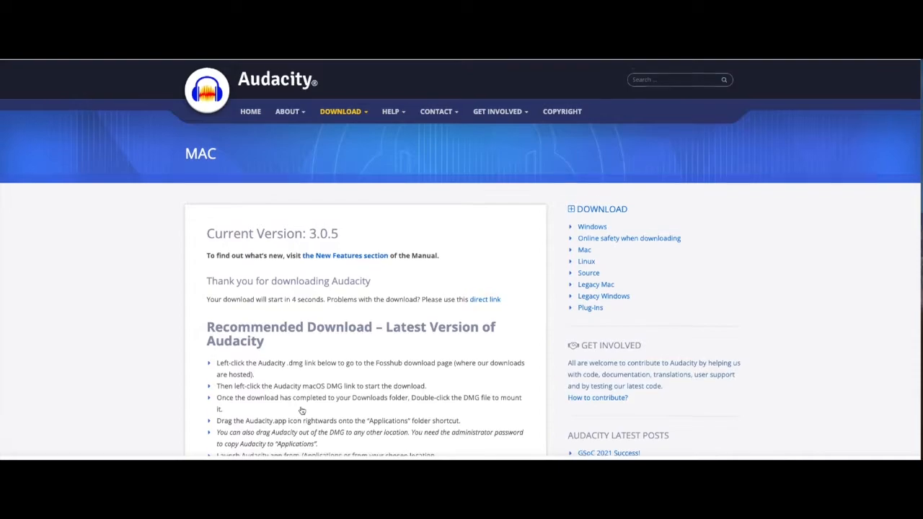
pyautogui.scroll(-1, 302, 410)
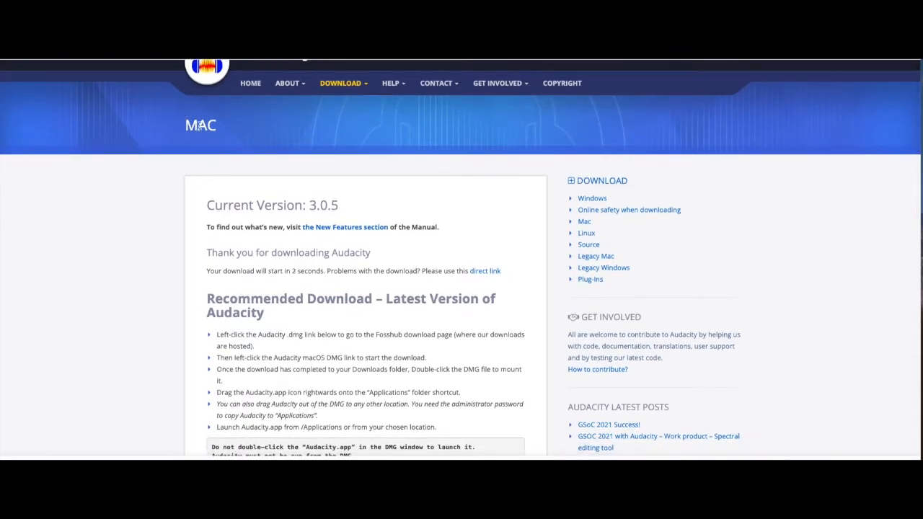
pyautogui.scroll(-3, 280, 334)
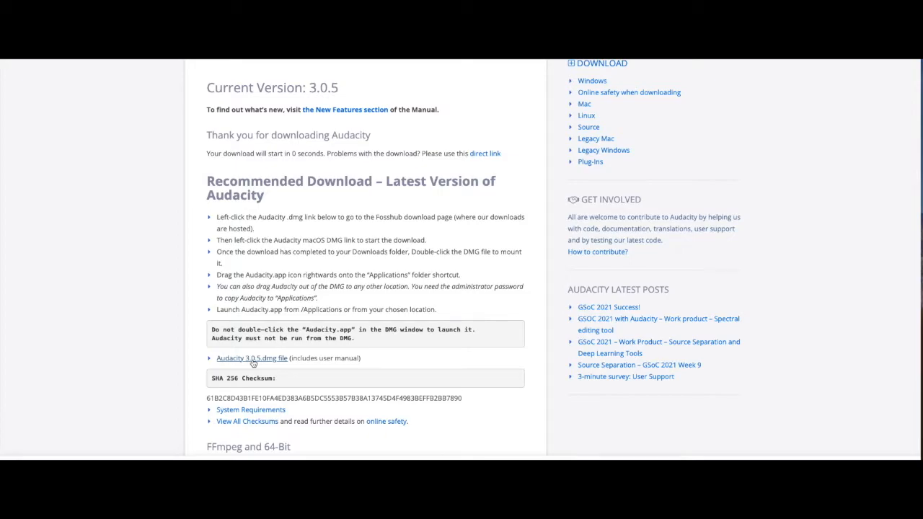
pyautogui.scroll(4, 505, 299)
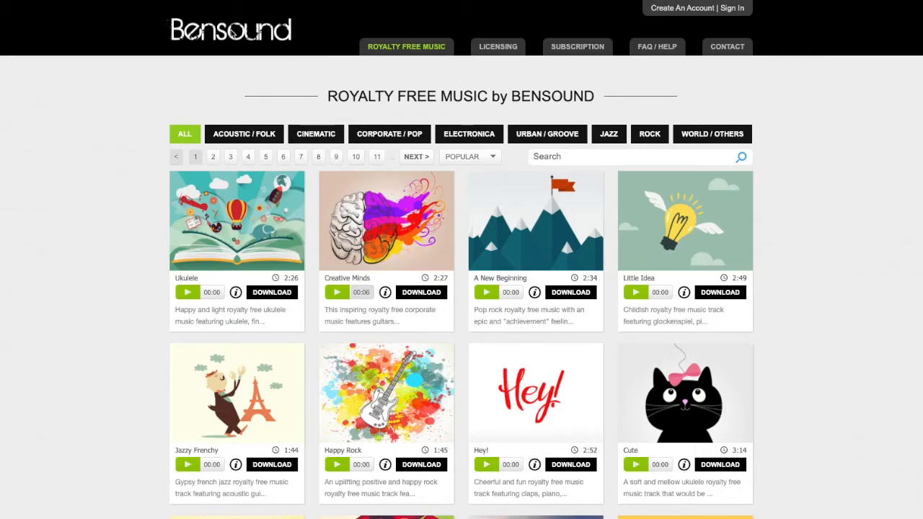
# Preview the Creative Minds track on the Bensound site and start downloading it
pyautogui.click(336, 295)
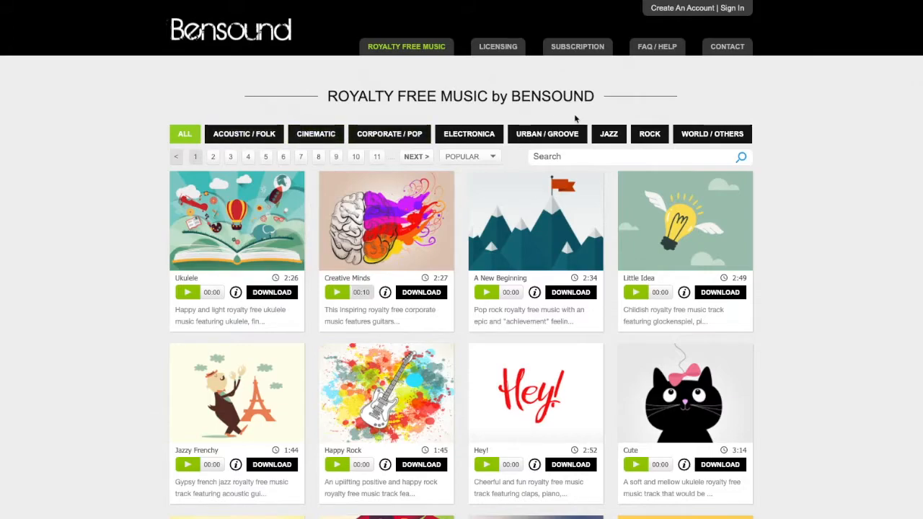
pyautogui.click(410, 292)
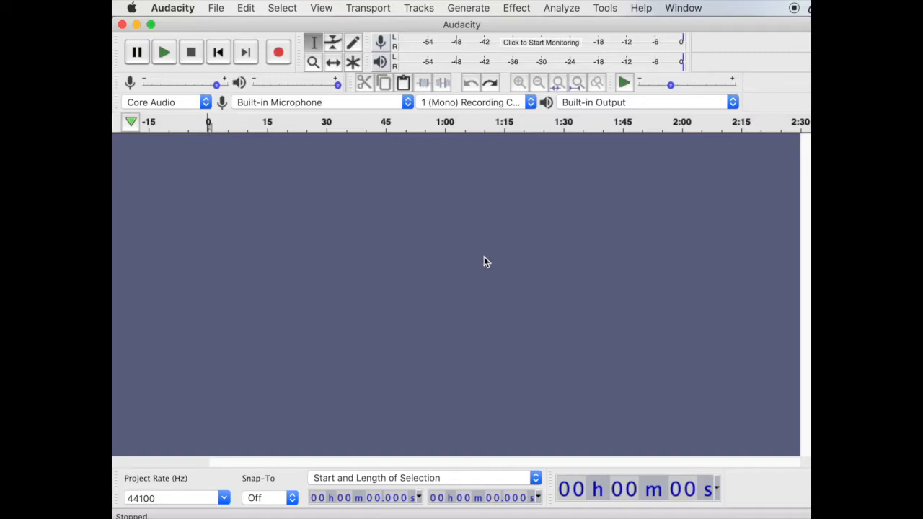
# In Audacity, record a voice clip about 8.5 seconds long with the Built-in Microphone and play it back
pyautogui.click(363, 103)
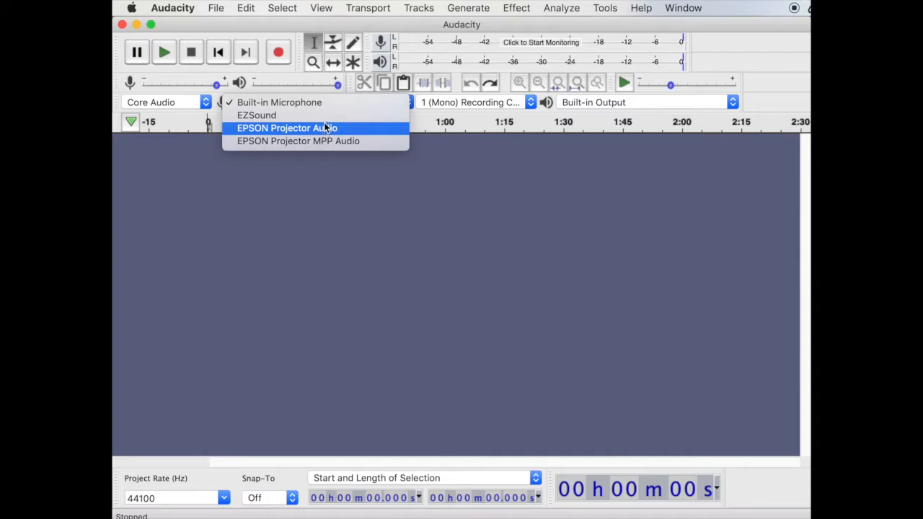
pyautogui.click(402, 182)
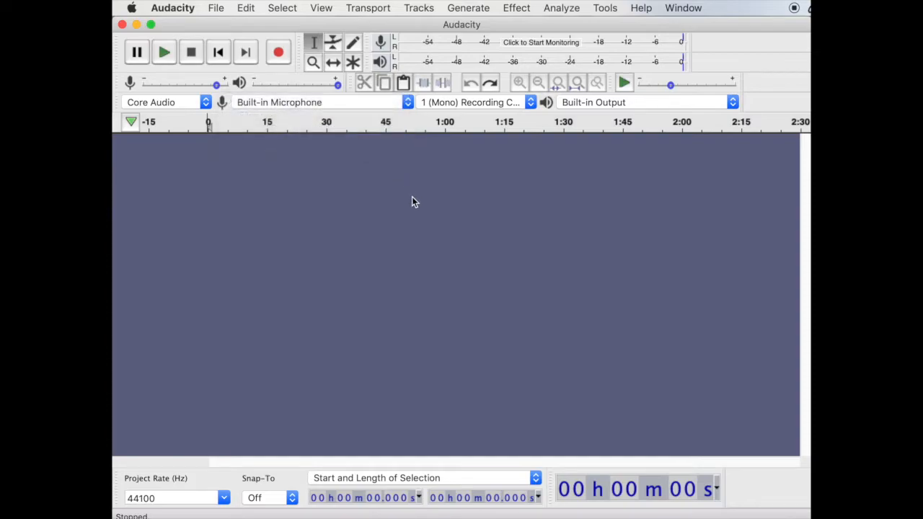
pyautogui.click(277, 54)
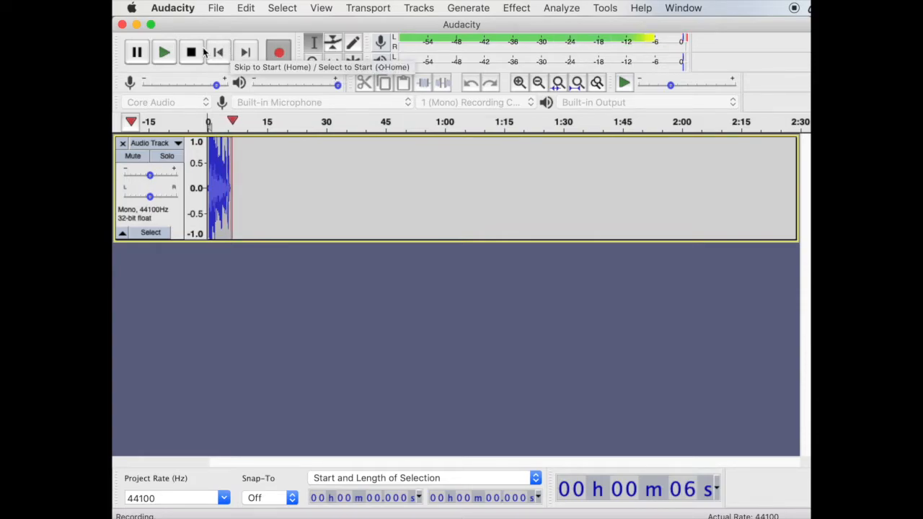
pyautogui.click(191, 52)
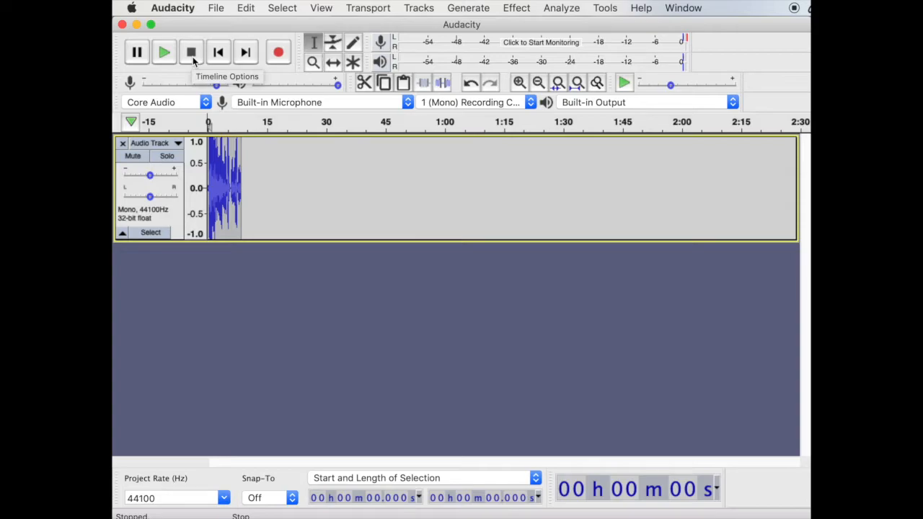
pyautogui.click(164, 55)
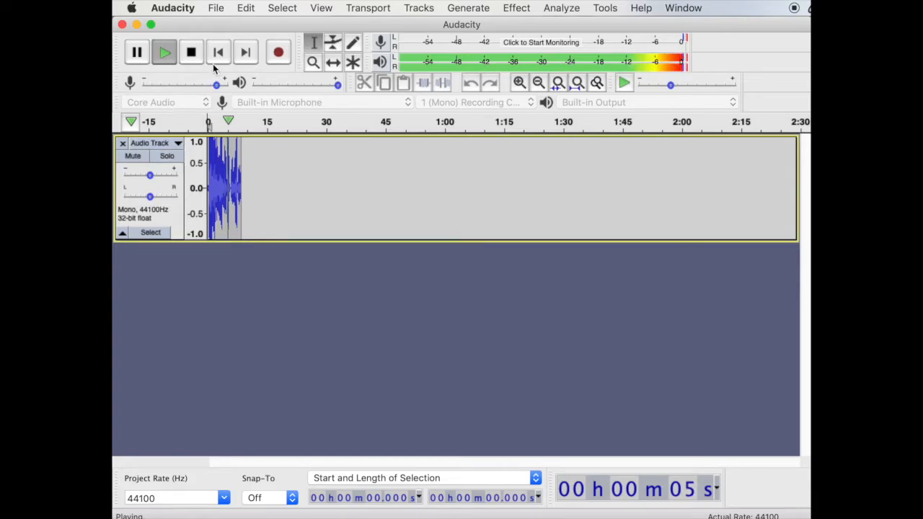
pyautogui.click(191, 53)
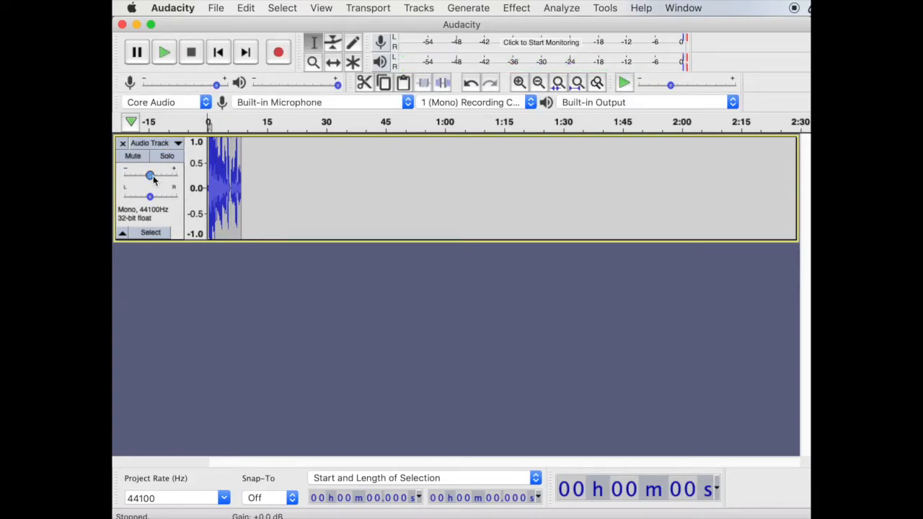
# Audition the voice track at a reduced gain and set its gain to +1.0 dB
pyautogui.moveTo(150, 178)
pyautogui.mouseDown()
pyautogui.moveTo(120, 180)
pyautogui.moveTo(133, 176)
pyautogui.mouseUp()
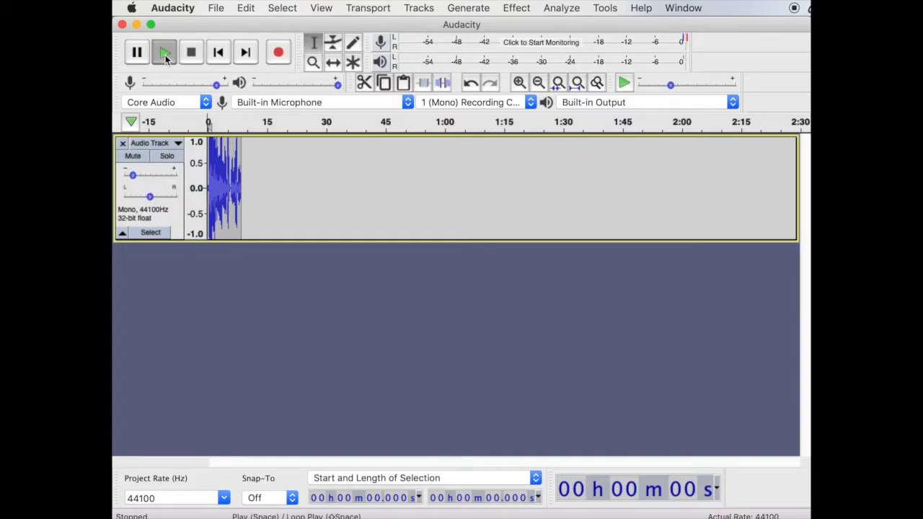
pyautogui.click(165, 55)
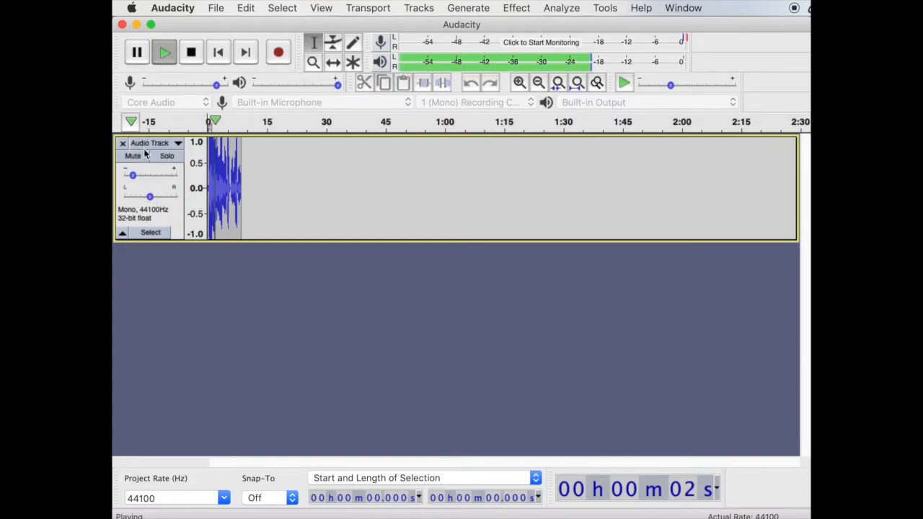
pyautogui.moveTo(132, 178); pyautogui.dragTo(152, 176)
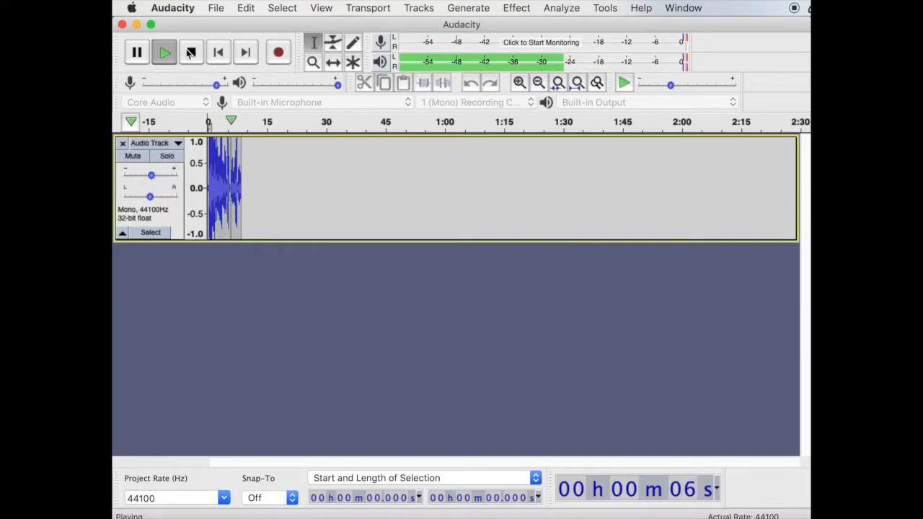
pyautogui.click(191, 55)
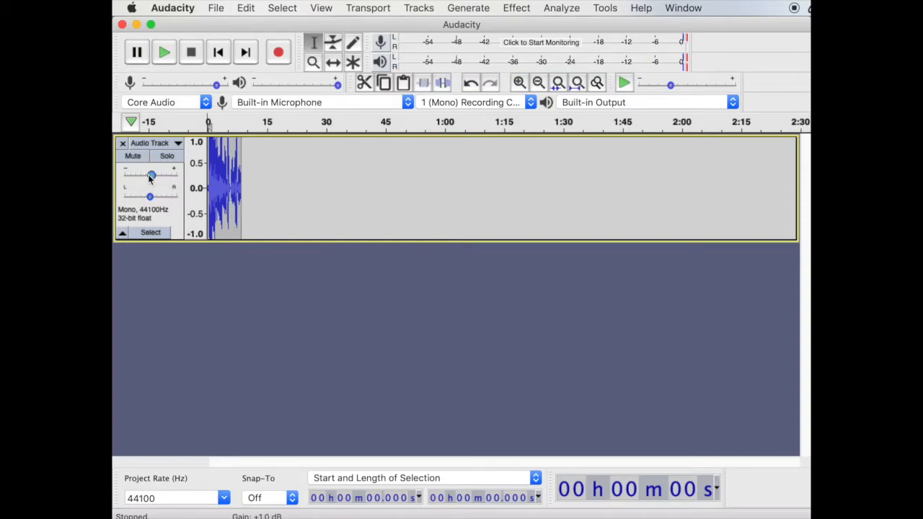
# Import the Bensound music file as a second track and delete everything beyond the voice clip's end at 8.508 s
pyautogui.moveTo(133, 186)
pyautogui.moveTo(663, 292); pyautogui.dragTo(413, 290)
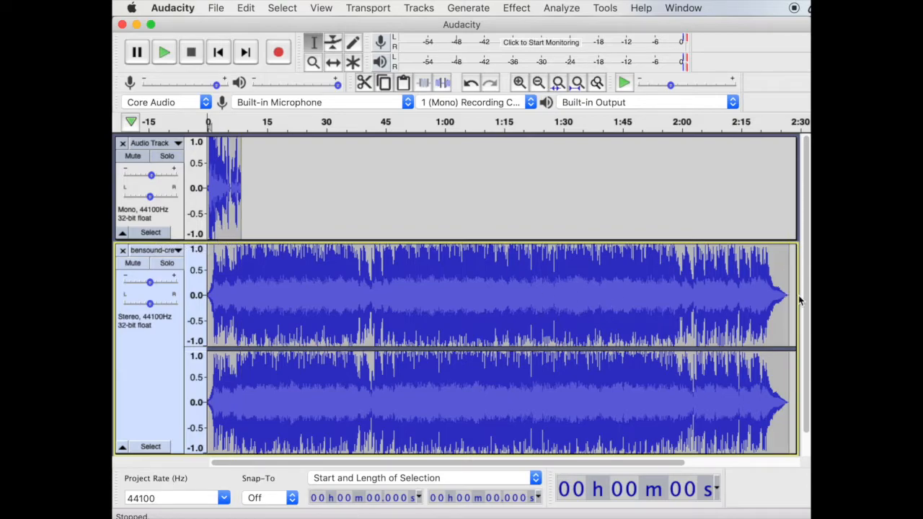
pyautogui.moveTo(790, 296); pyautogui.dragTo(241, 287)
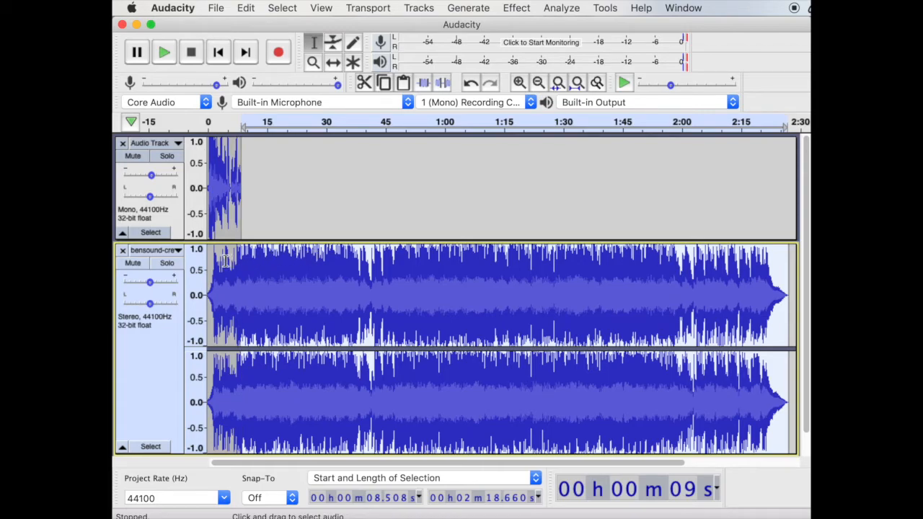
pyautogui.press('Delete')
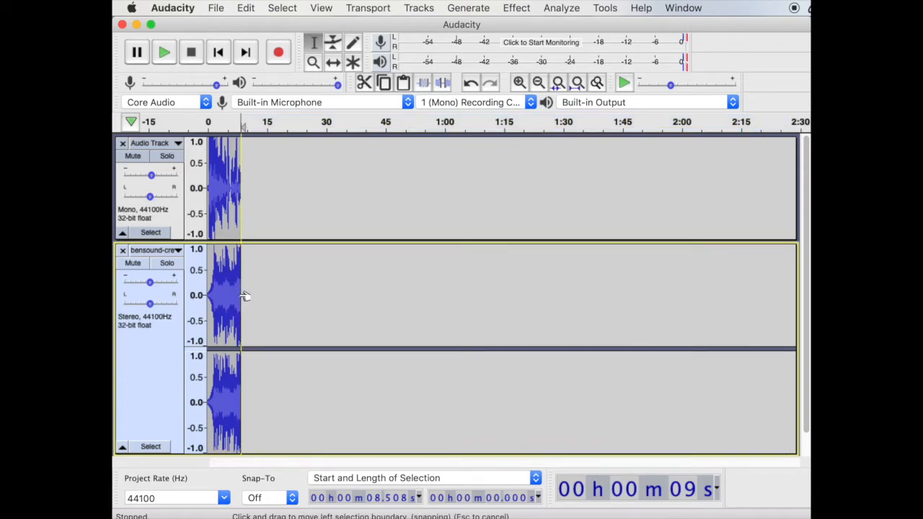
# Play the voice and music tracks together from the start to check their balance
pyautogui.click(208, 186)
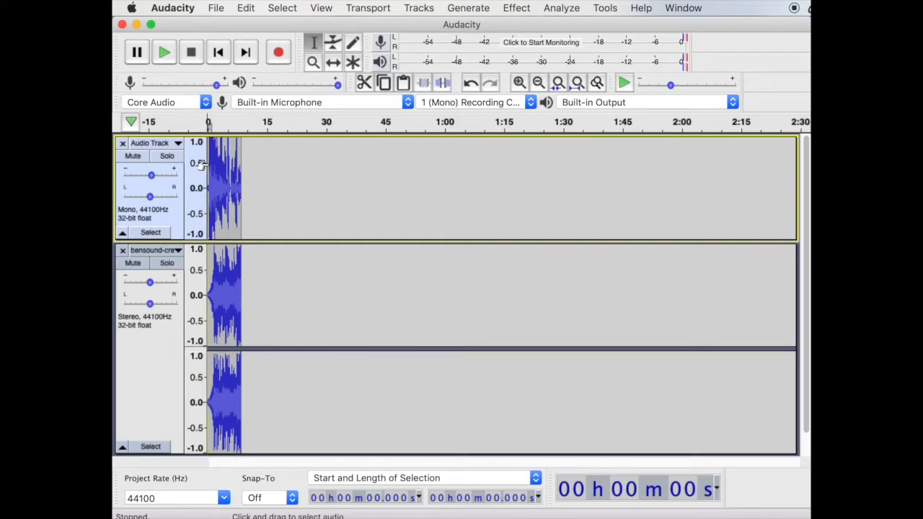
pyautogui.click(172, 57)
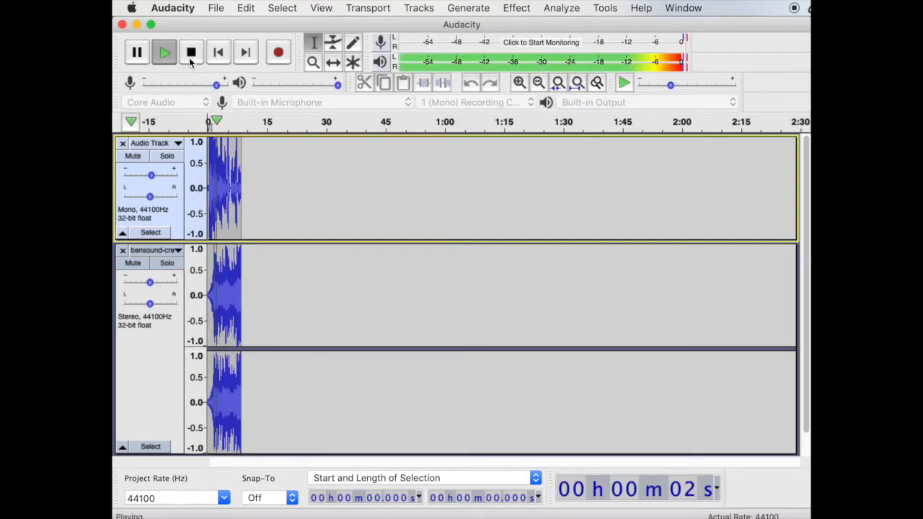
pyautogui.click(190, 62)
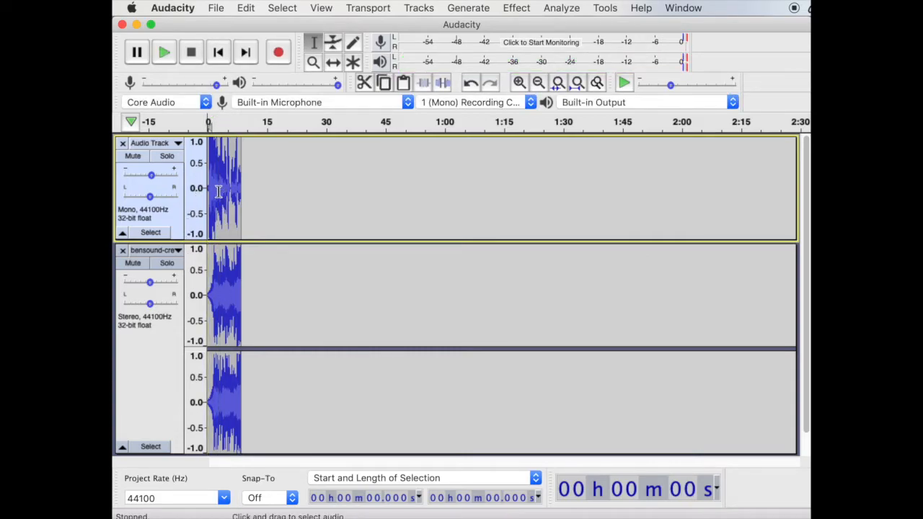
# Raise the voice track's gain slightly, lower the music track's gain to -21.0 dB, and play back the mix
pyautogui.moveTo(151, 175); pyautogui.dragTo(158, 177)
pyautogui.moveTo(150, 282); pyautogui.dragTo(121, 286)
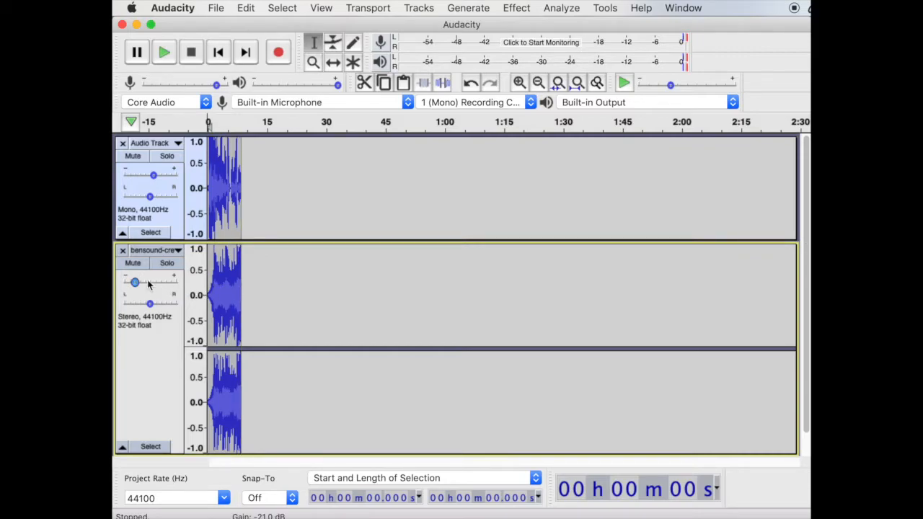
pyautogui.click(168, 52)
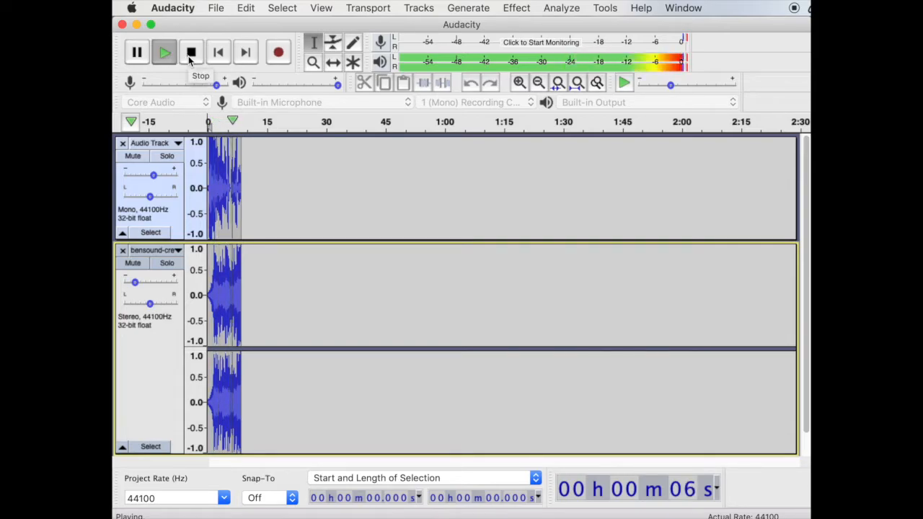
pyautogui.click(191, 58)
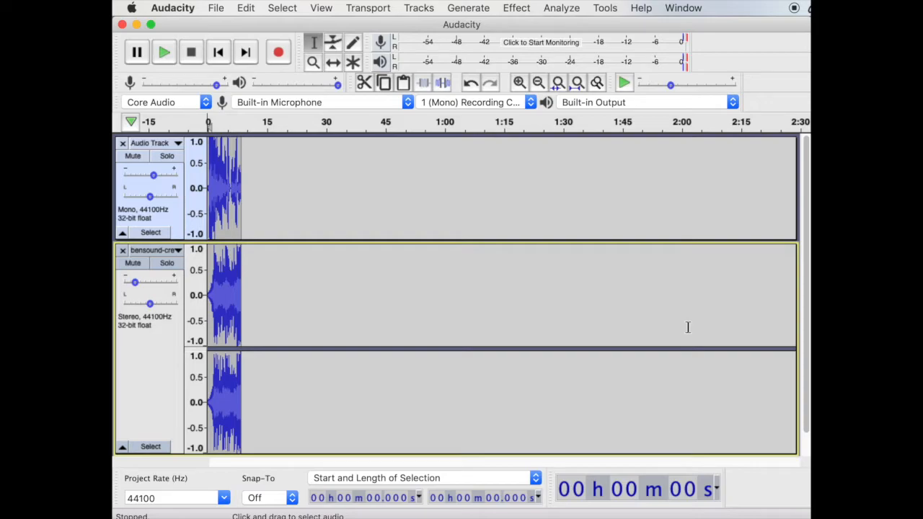
pyautogui.click(217, 196)
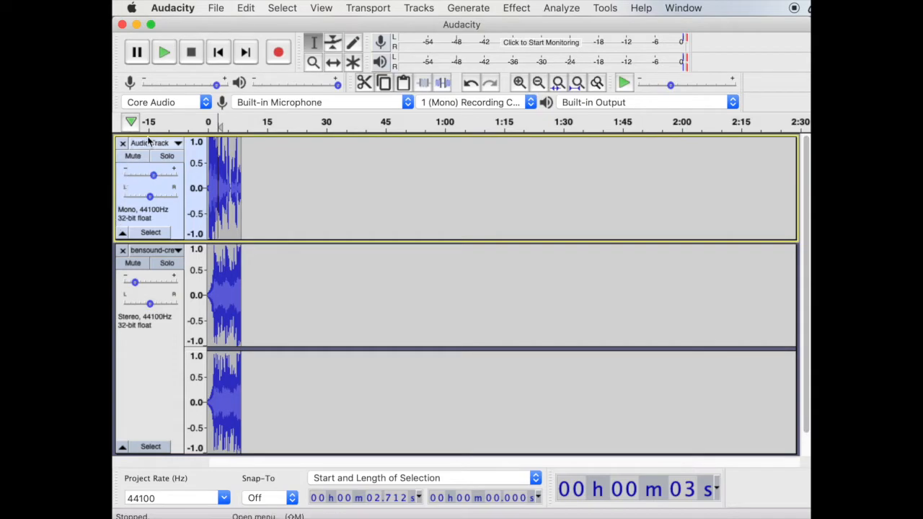
pyautogui.click(519, 8)
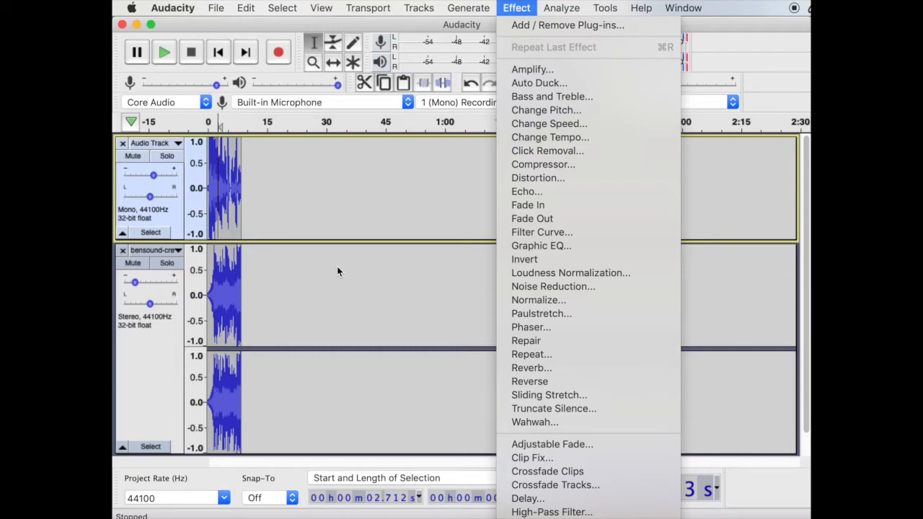
pyautogui.click(327, 196)
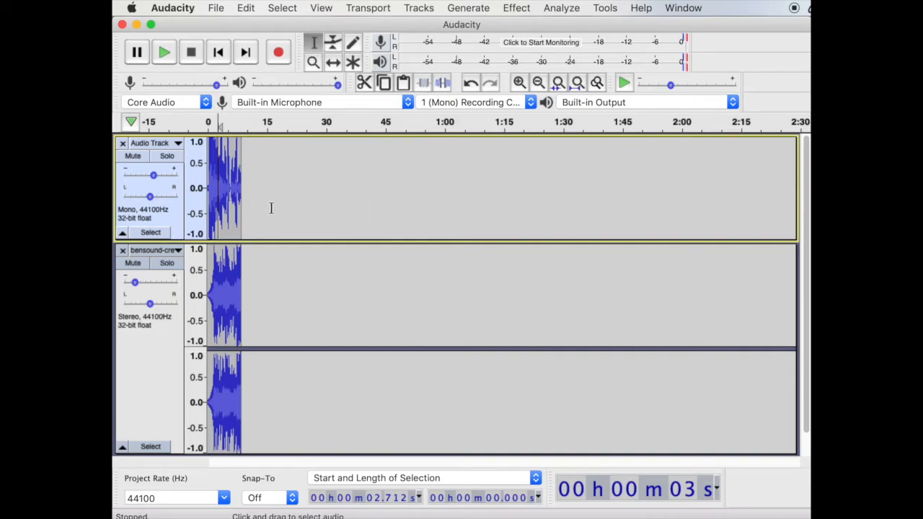
pyautogui.click(216, 8)
pyautogui.moveTo(255, 94)
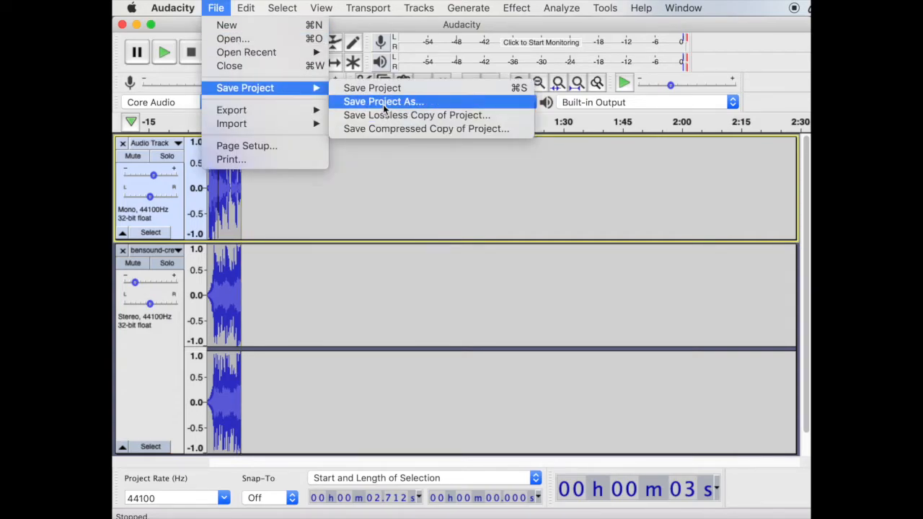
pyautogui.click(336, 226)
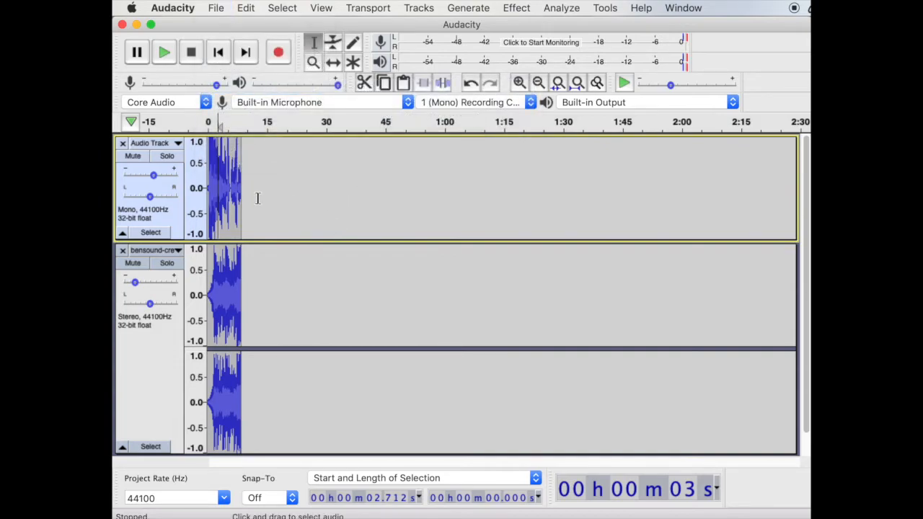
# Move the music clip along the timeline with the Time Shift Tool so it starts where the voice clip ends
pyautogui.click(219, 296)
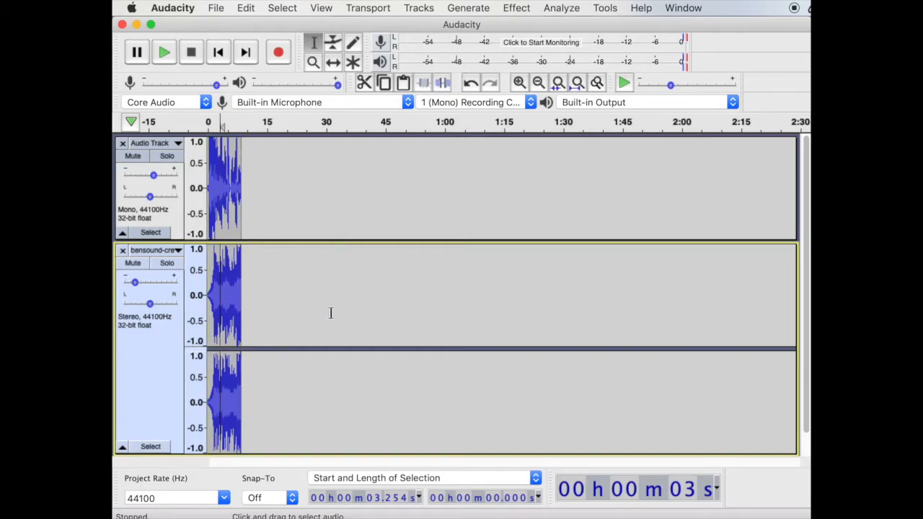
pyautogui.scroll(-2, 330, 313)
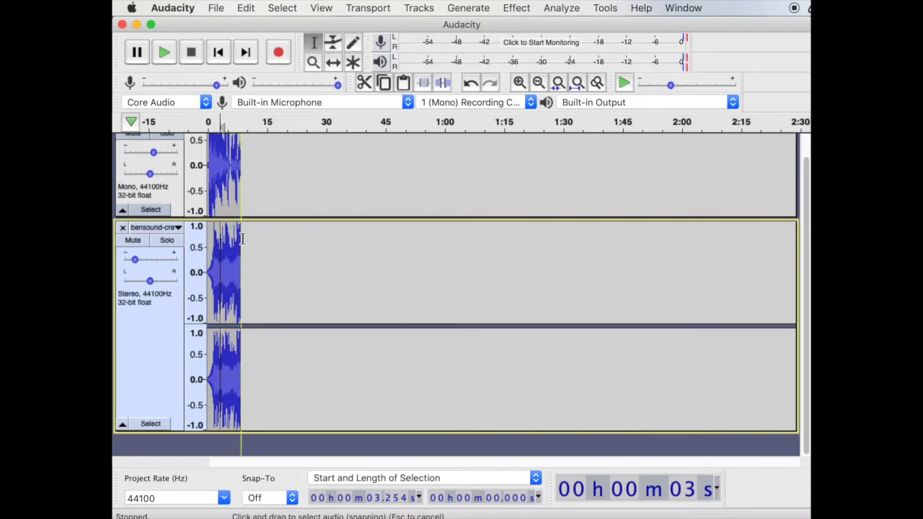
pyautogui.click(334, 64)
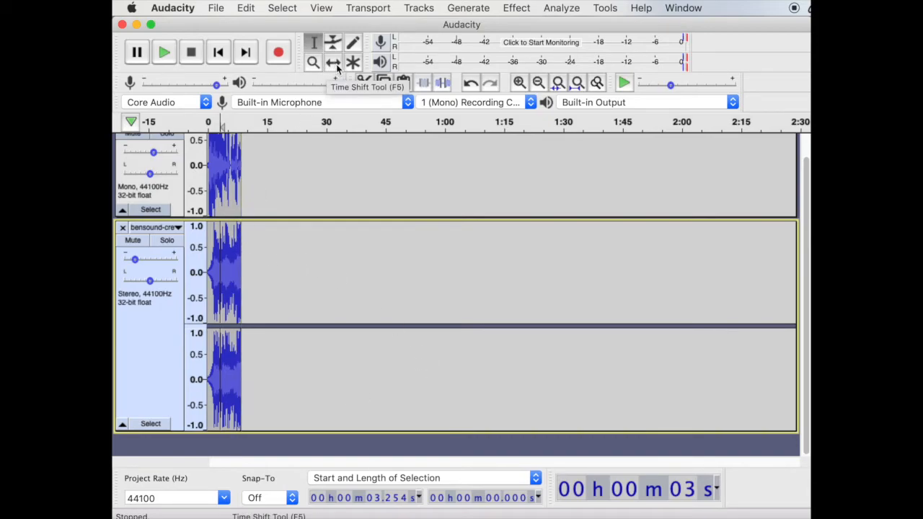
pyautogui.moveTo(230, 254); pyautogui.dragTo(264, 241)
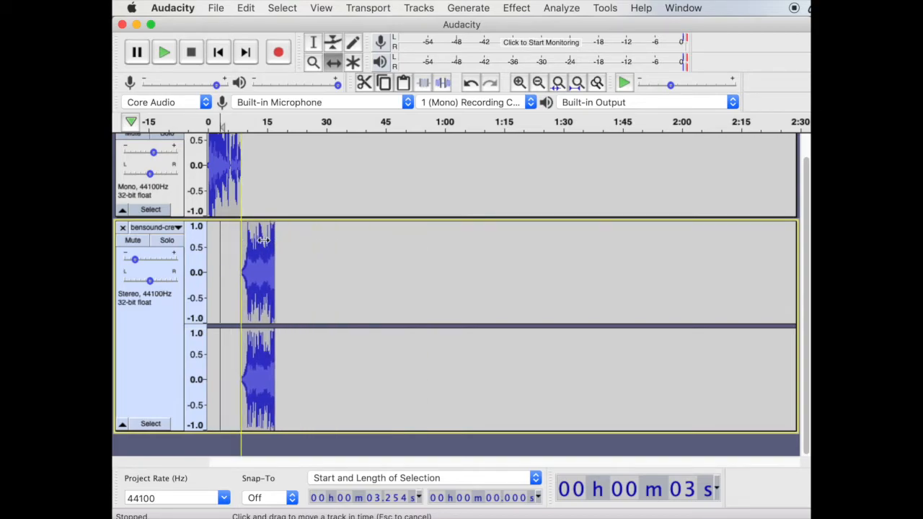
pyautogui.moveTo(264, 241); pyautogui.dragTo(264, 241)
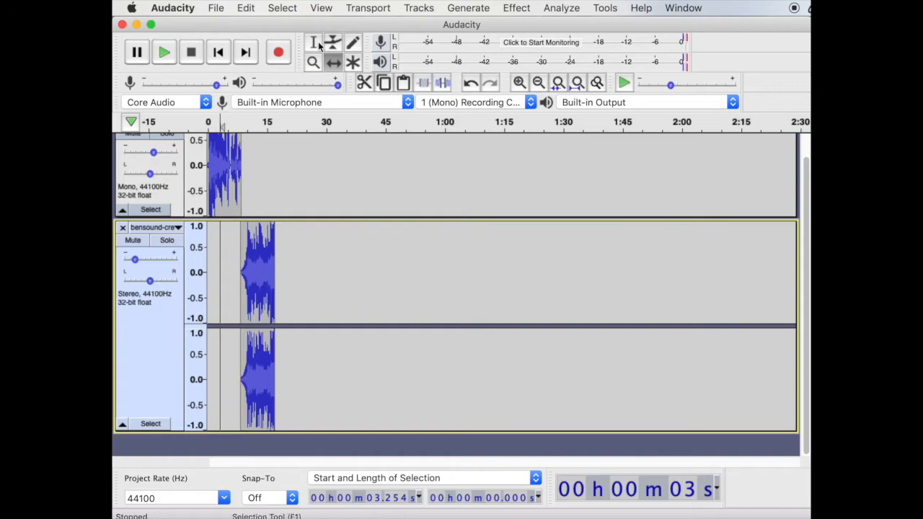
# Add a new empty mono track below the music track and look over all the tracks
pyautogui.click(419, 8)
pyautogui.moveTo(430, 27)
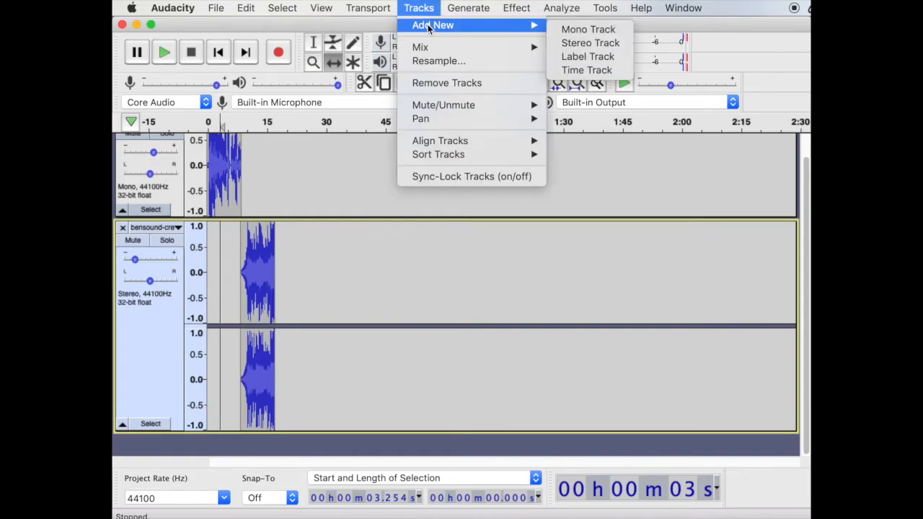
pyautogui.click(614, 30)
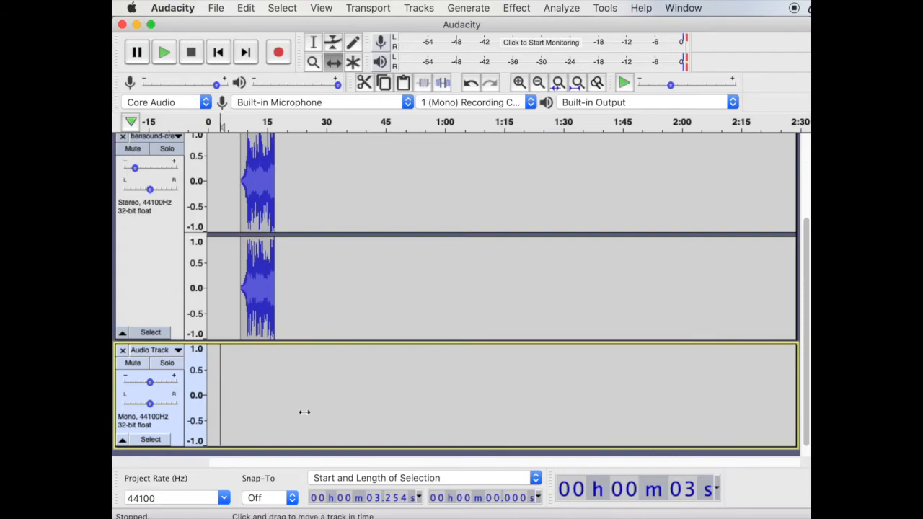
pyautogui.scroll(3, 307, 416)
pyautogui.scroll(-1, 308, 417)
pyautogui.scroll(-3, 308, 417)
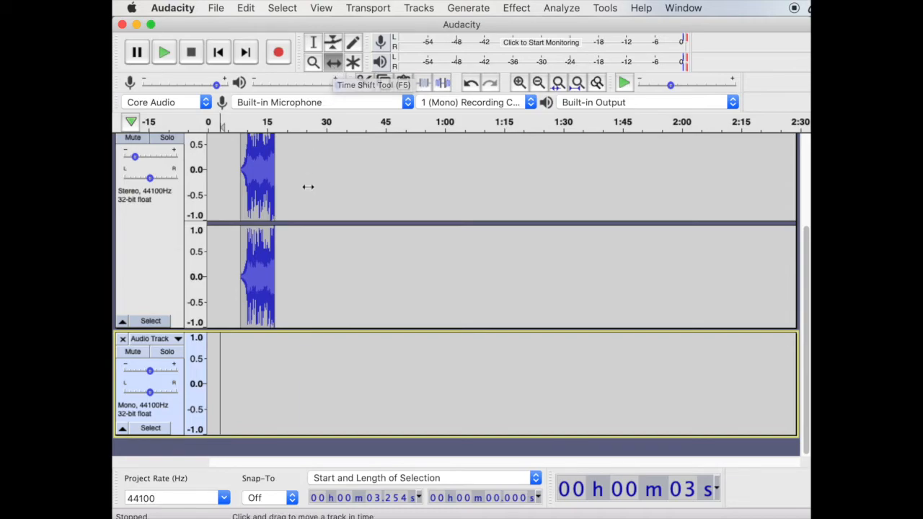
pyautogui.scroll(3, 305, 187)
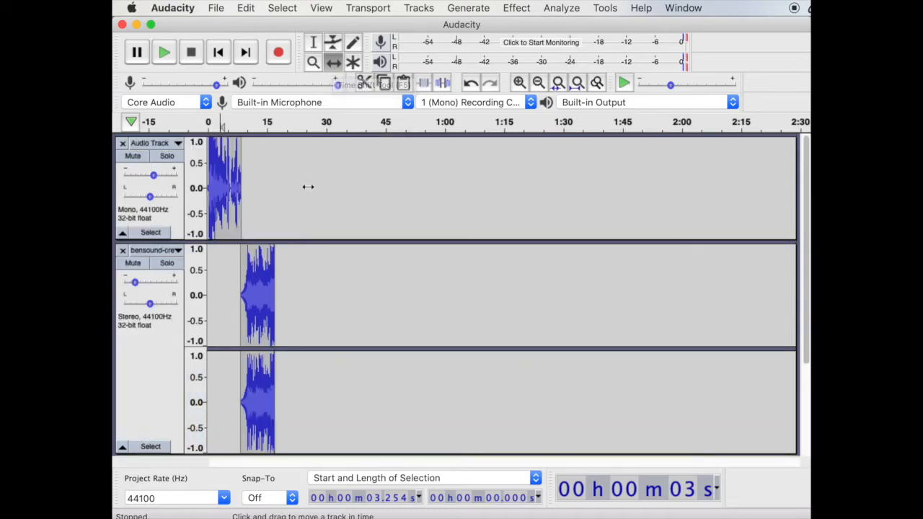
# Export the mix to the Desktop as Sample.mp3 with the Standard, 170-210 kbps preset, joint stereo, and blank metadata tags
pyautogui.click(216, 8)
pyautogui.moveTo(233, 110)
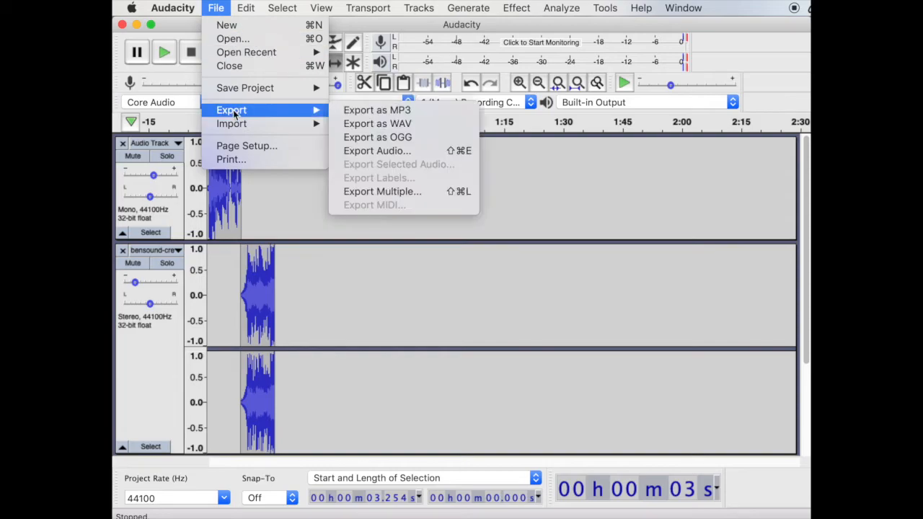
pyautogui.click(413, 115)
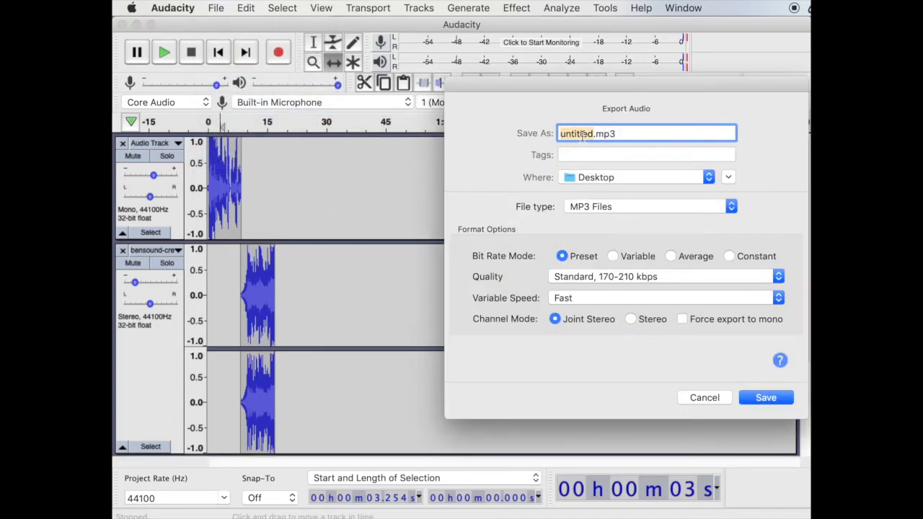
pyautogui.write('Sample')
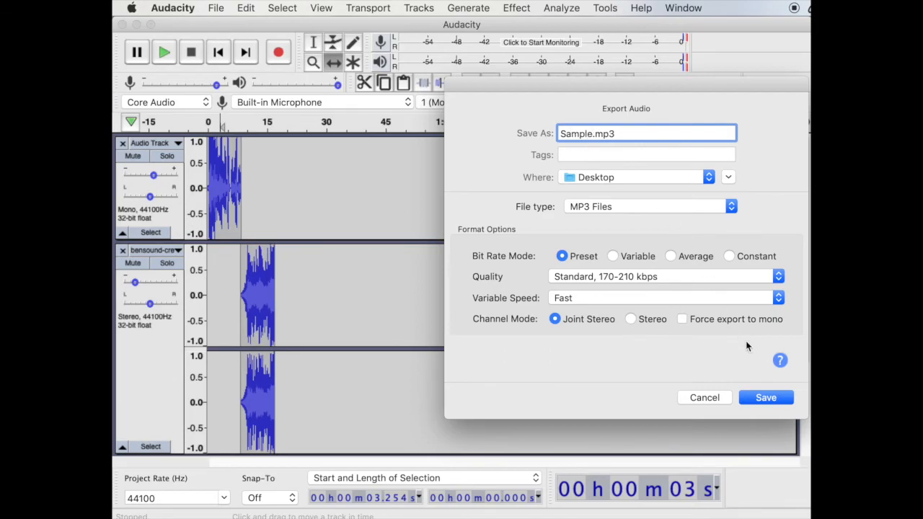
pyautogui.click(760, 398)
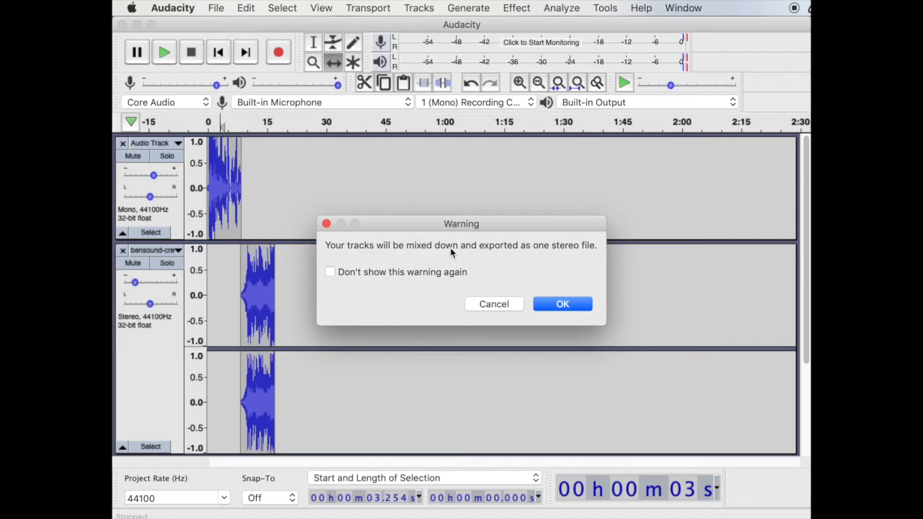
pyautogui.click(563, 306)
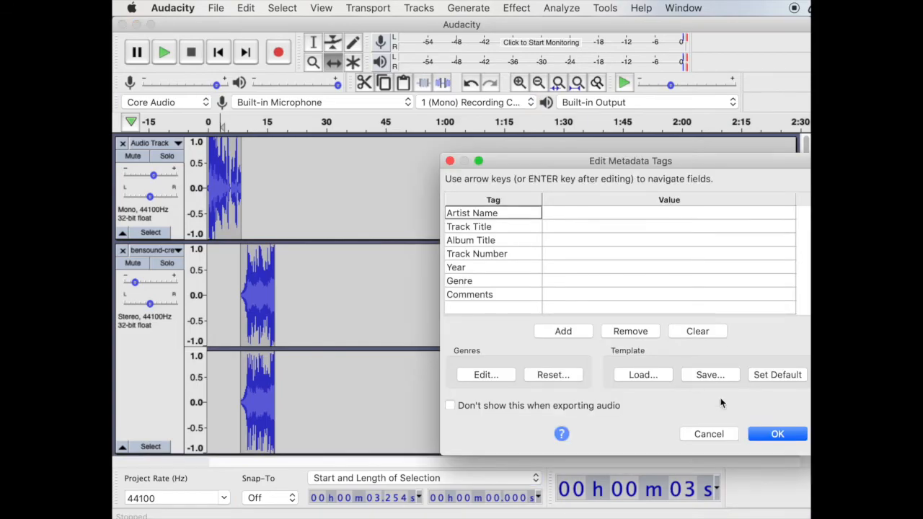
pyautogui.click(775, 434)
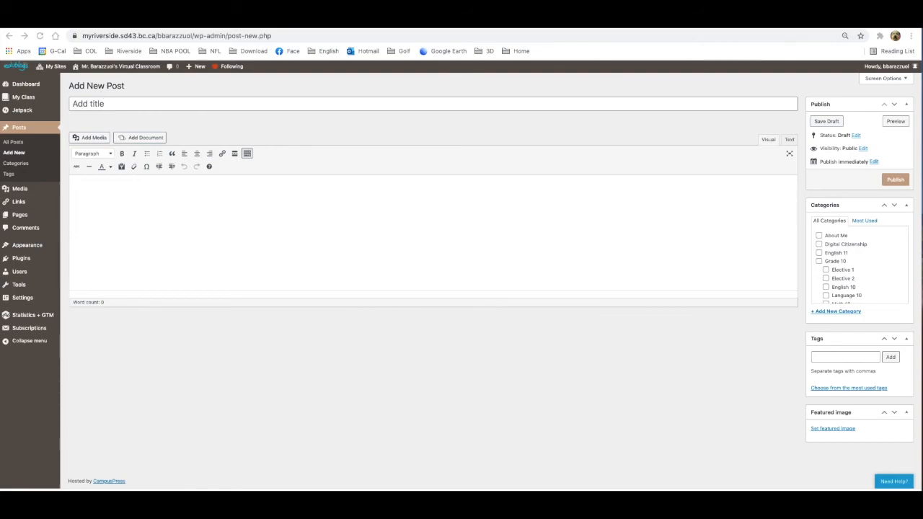
# In the Edublogs new post editor, upload and insert Sample.mp3 as an embedded media player and briefly play it
pyautogui.moveTo(29, 272); pyautogui.dragTo(130, 223)
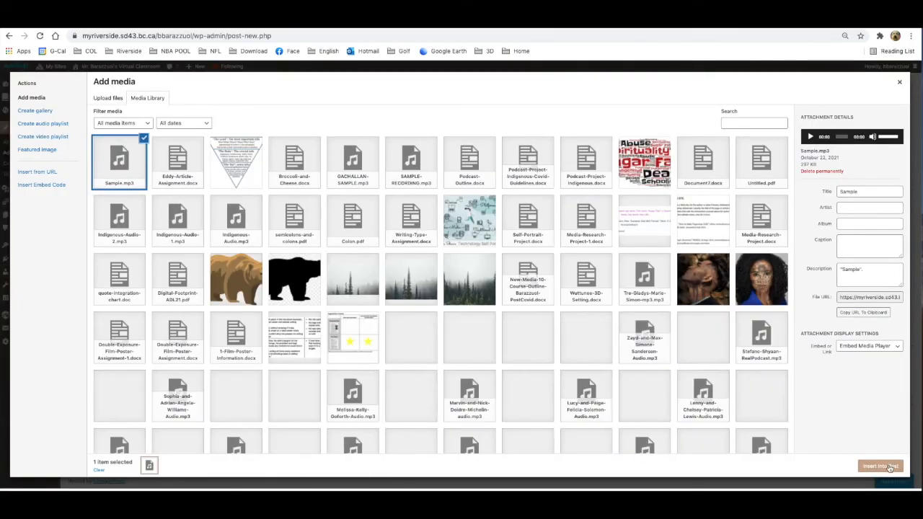
pyautogui.click(893, 466)
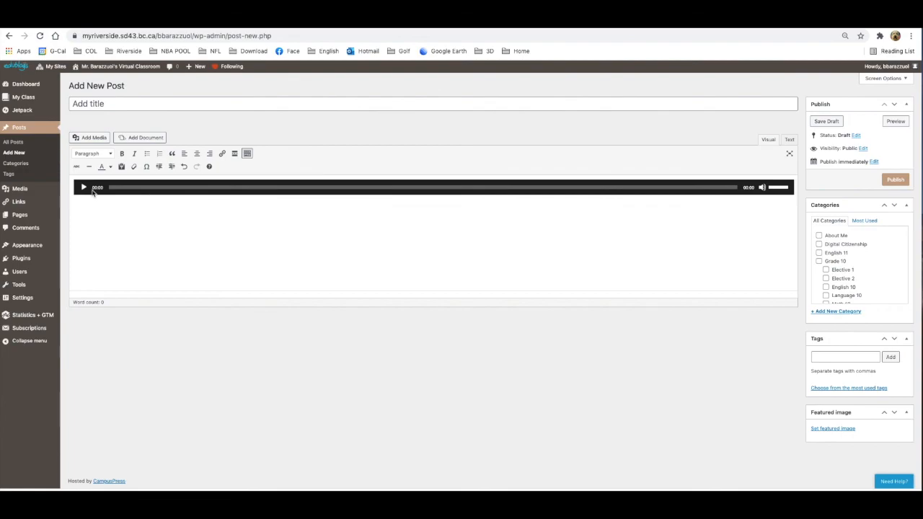
pyautogui.click(83, 187)
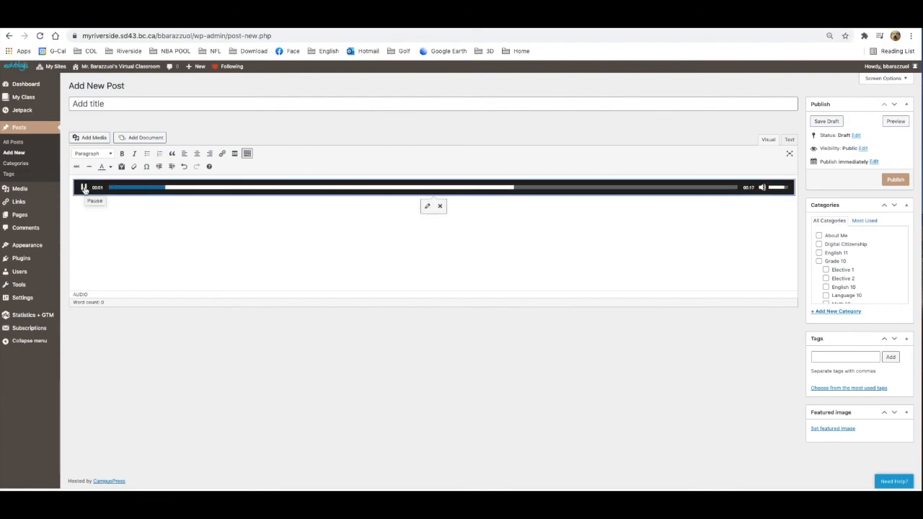
pyautogui.click(84, 187)
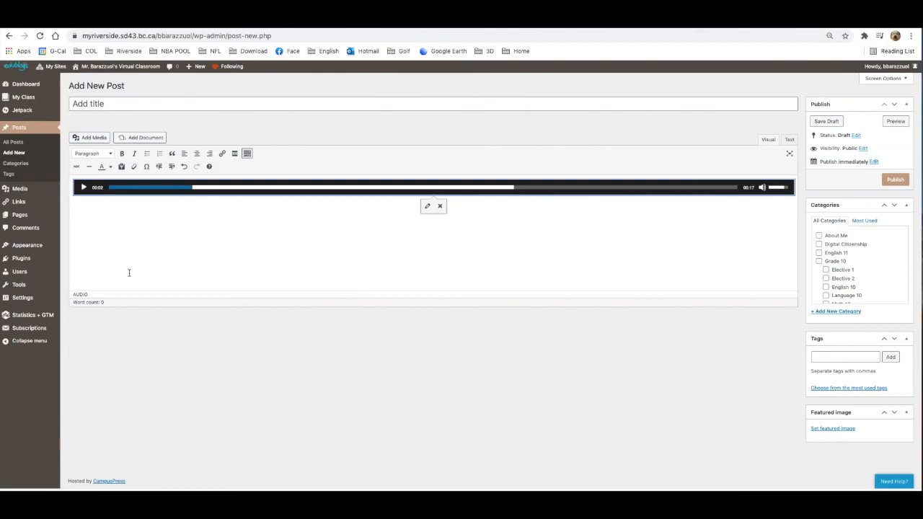